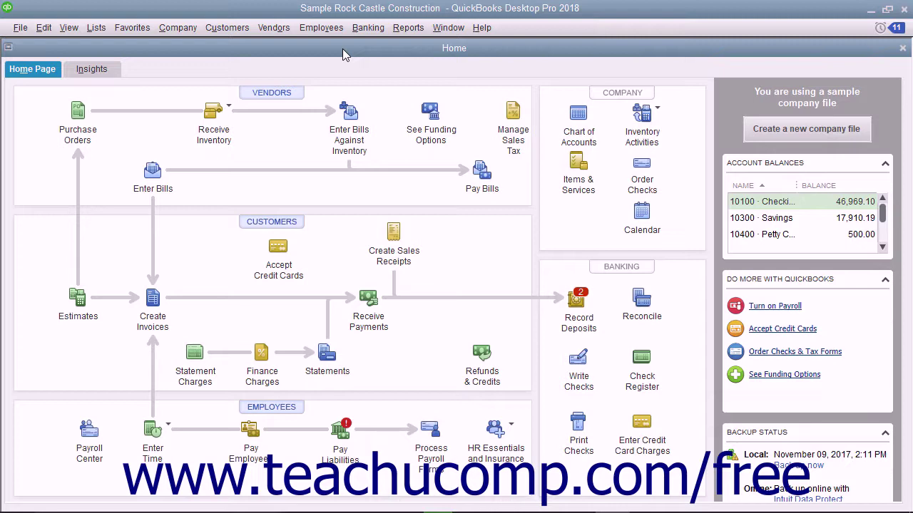
Open vendor A Cheung Limited's Additional Info and bring up the name custom fields setup.
click(298, 93)
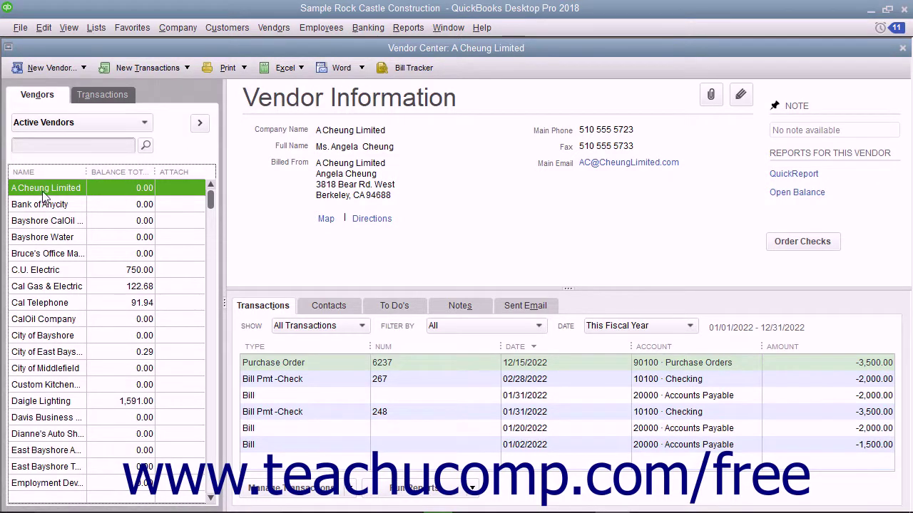
double_click(42, 188)
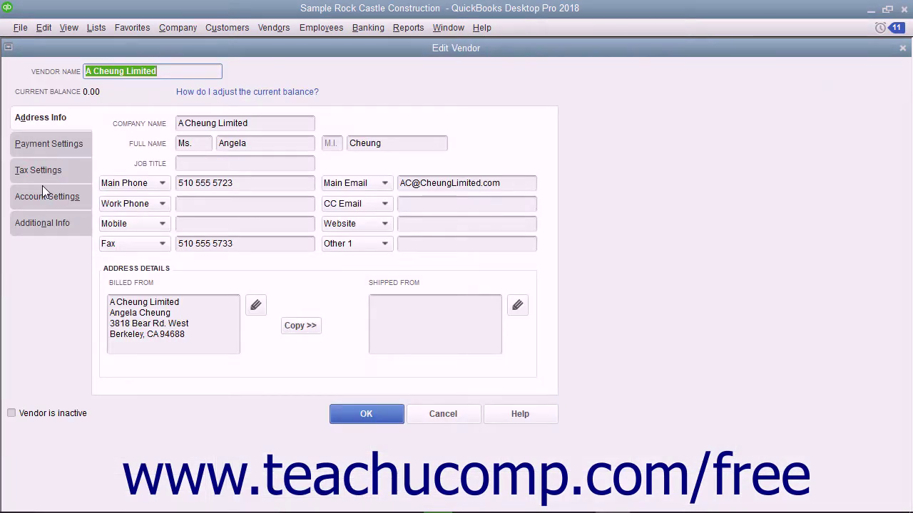
click(54, 222)
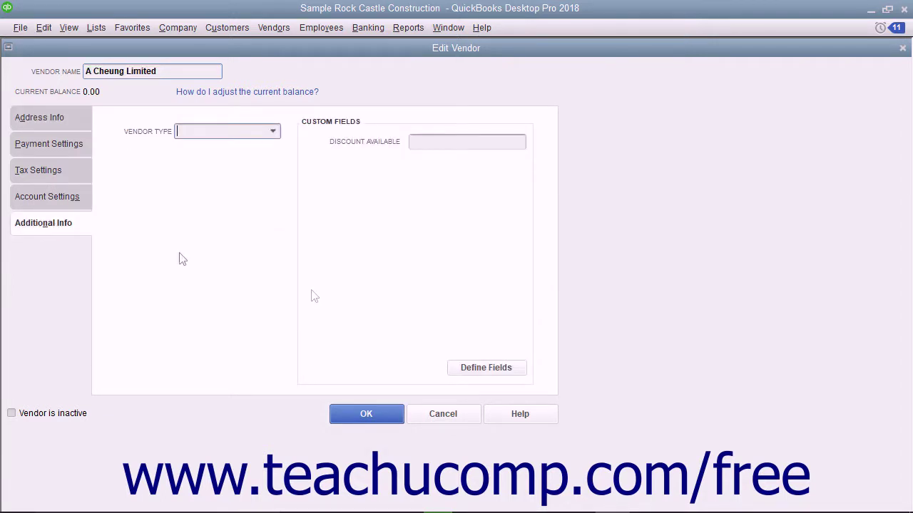
click(479, 369)
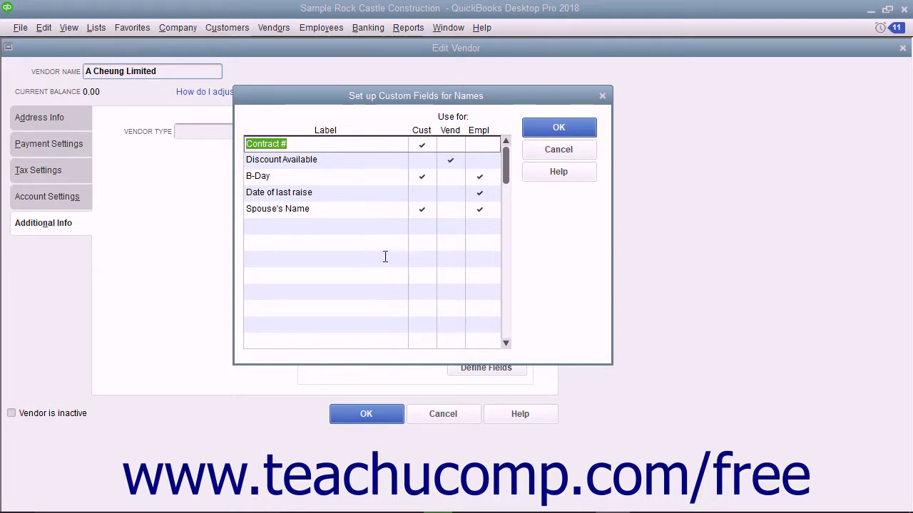
Add a 'Creditworthiness' custom field label enabled for customers only, and save it.
click(302, 228)
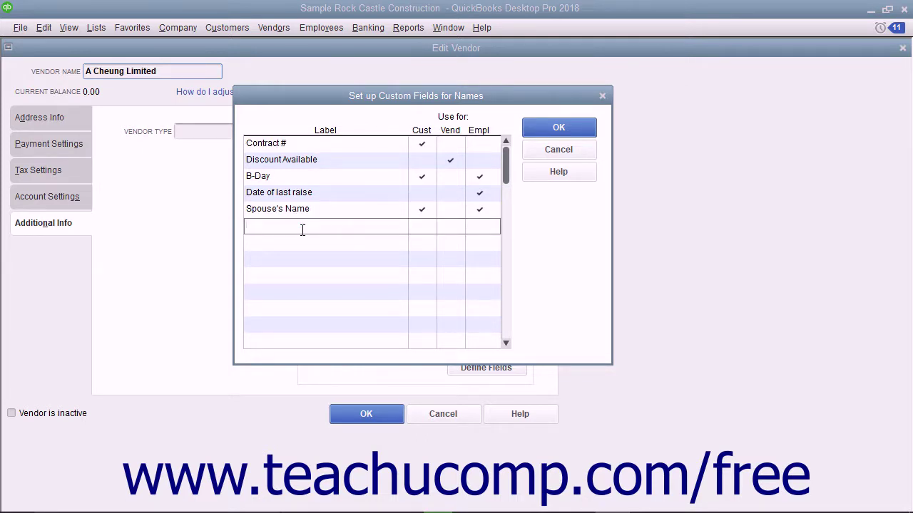
text(Creditworthiness)
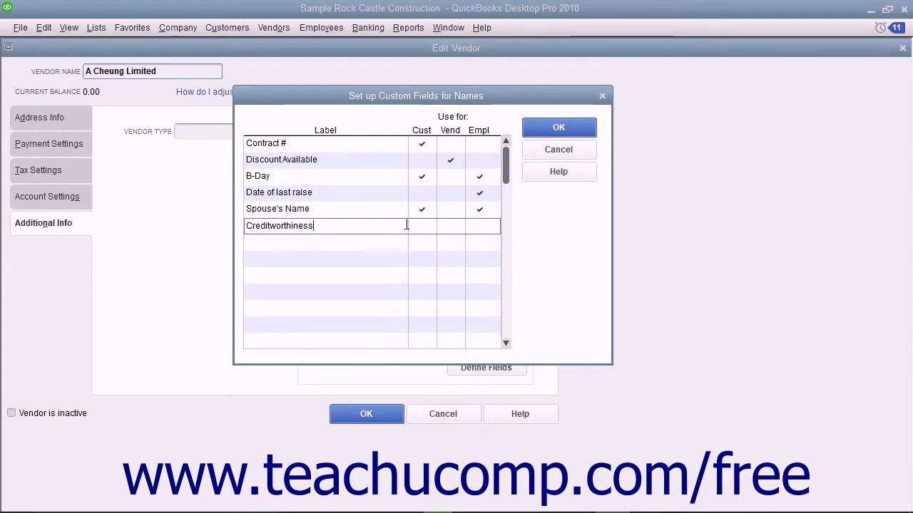
click(421, 225)
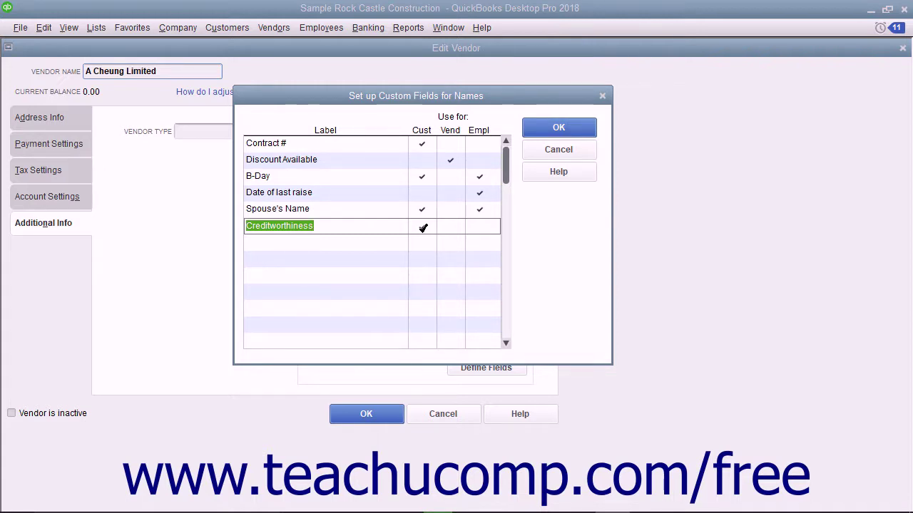
click(539, 133)
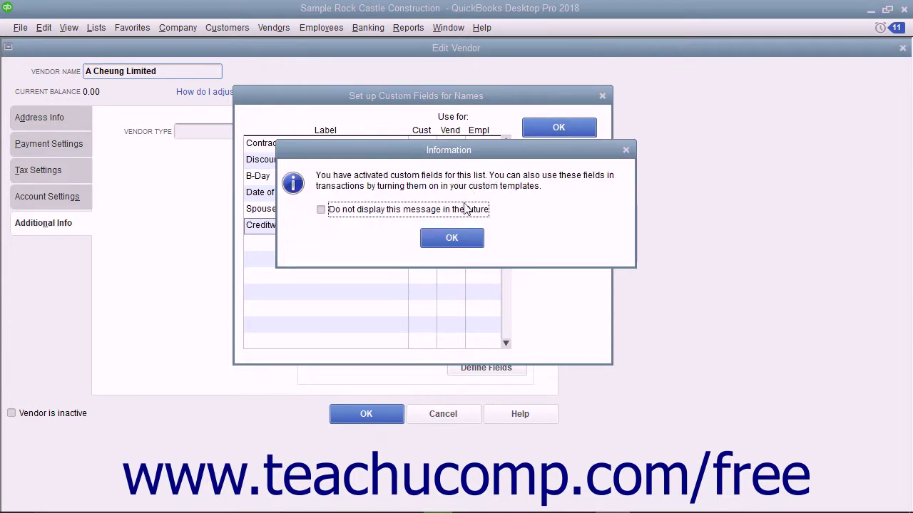
click(452, 237)
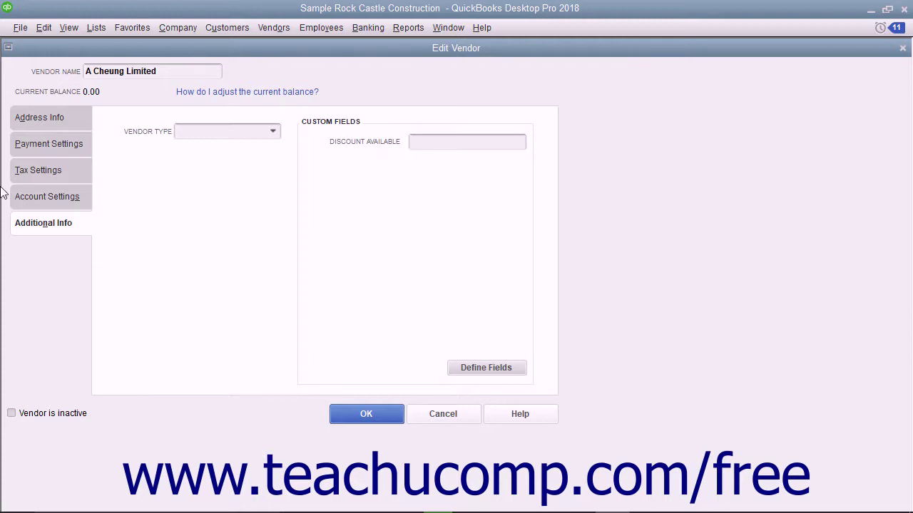
Cancel the A Cheung Limited edit and close the Vendor Center to return Home.
click(30, 227)
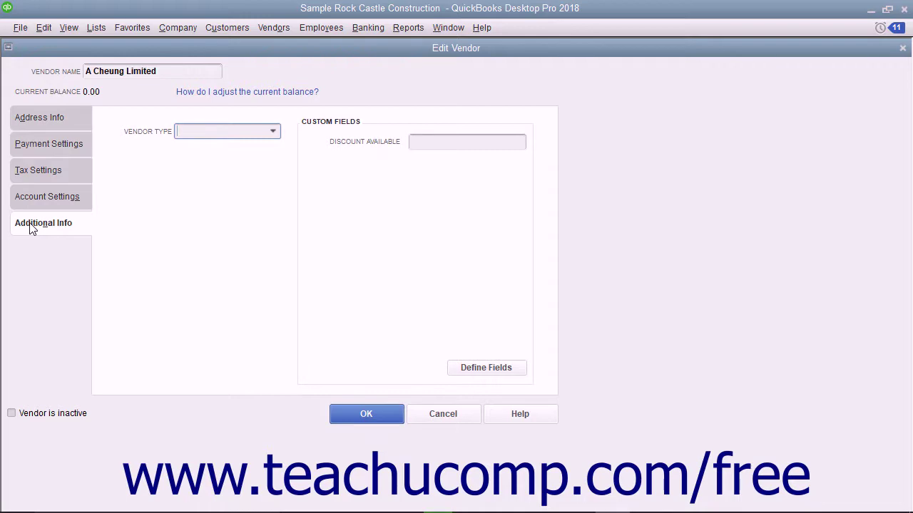
click(429, 418)
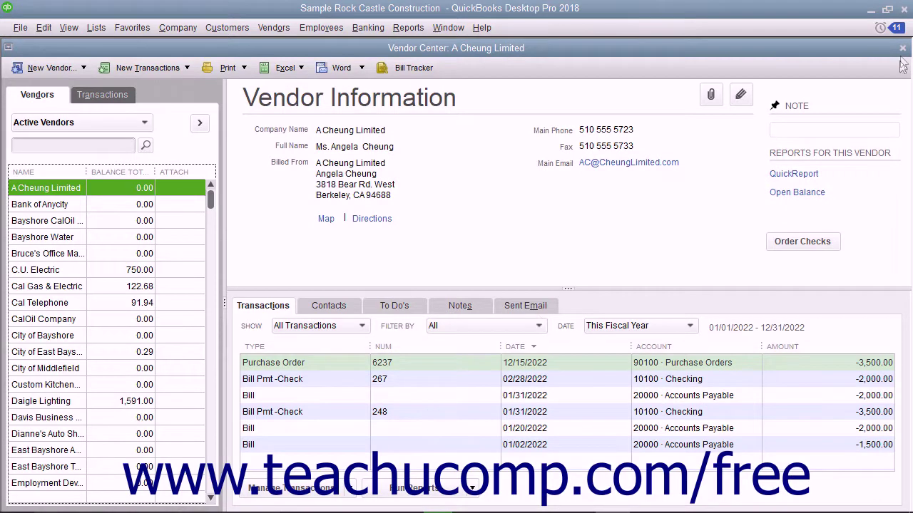
click(903, 48)
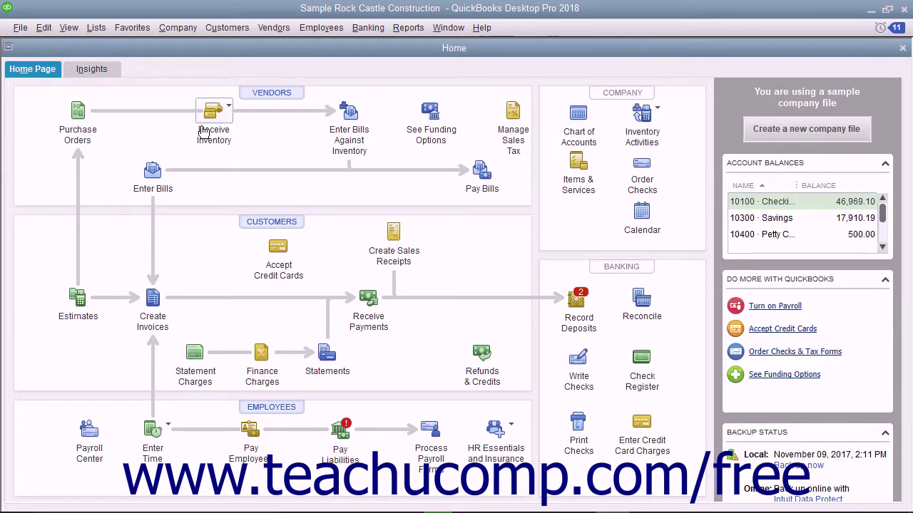
Open the Item List and show the Blueprint changes item's custom fields.
click(96, 27)
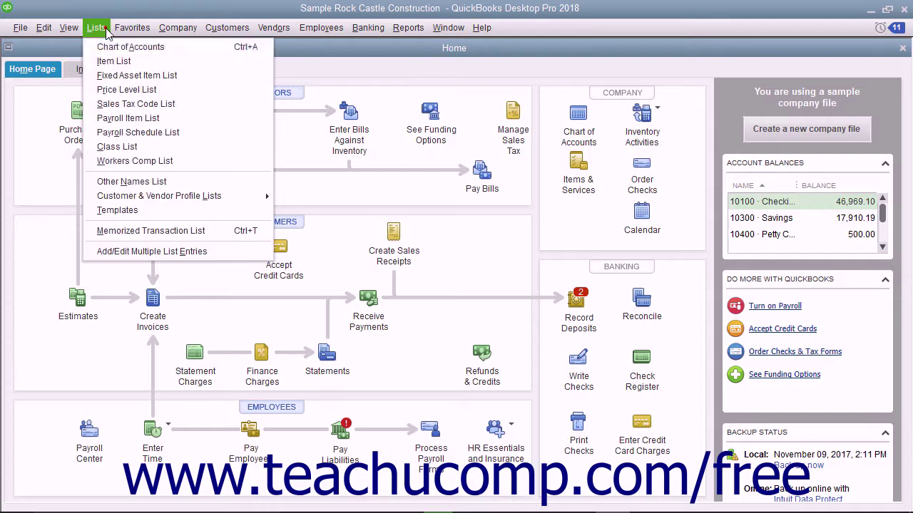
click(108, 63)
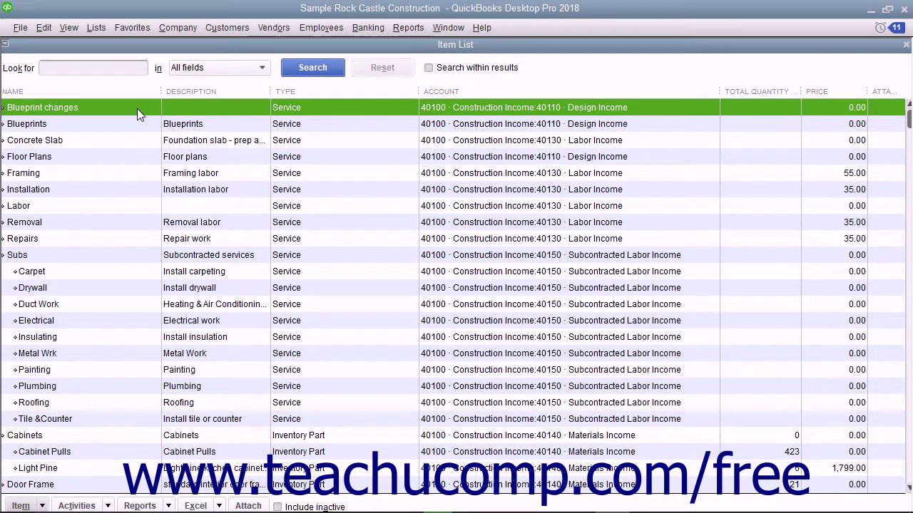
double_click(138, 108)
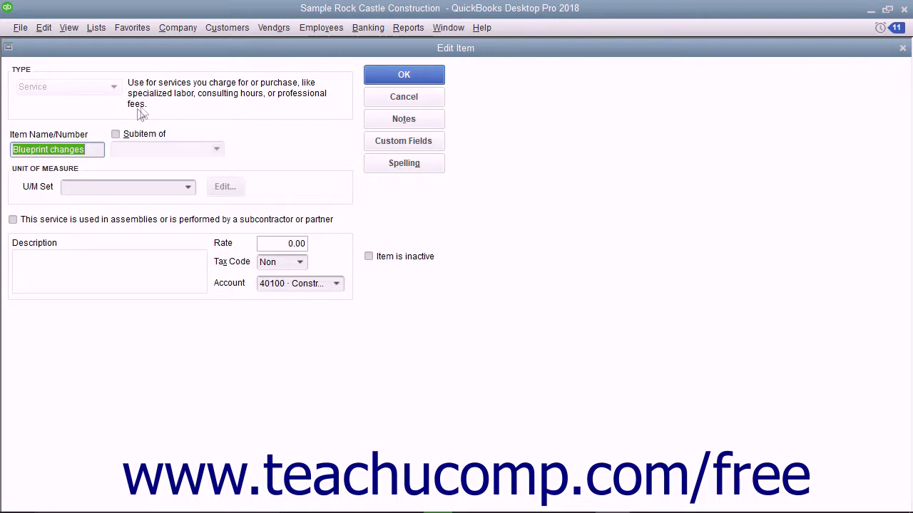
click(391, 150)
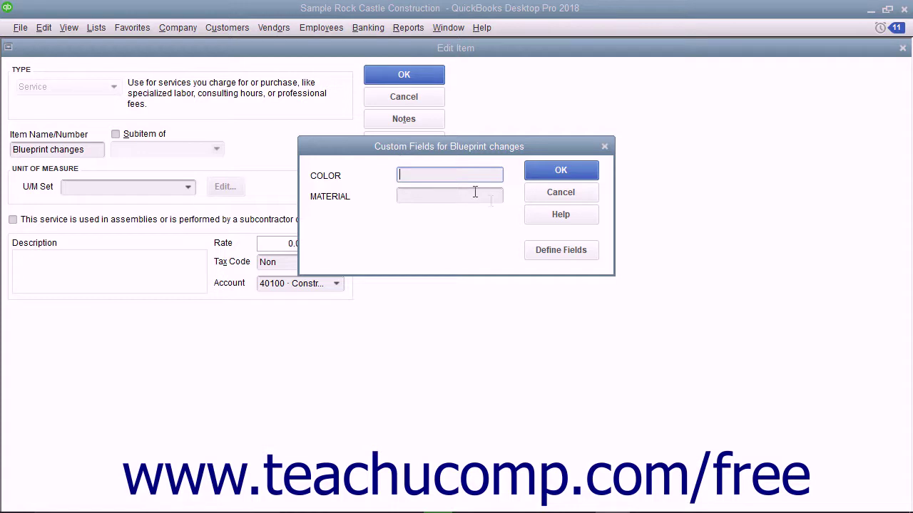
Bring up the item custom field definitions listing Color and Material.
click(537, 247)
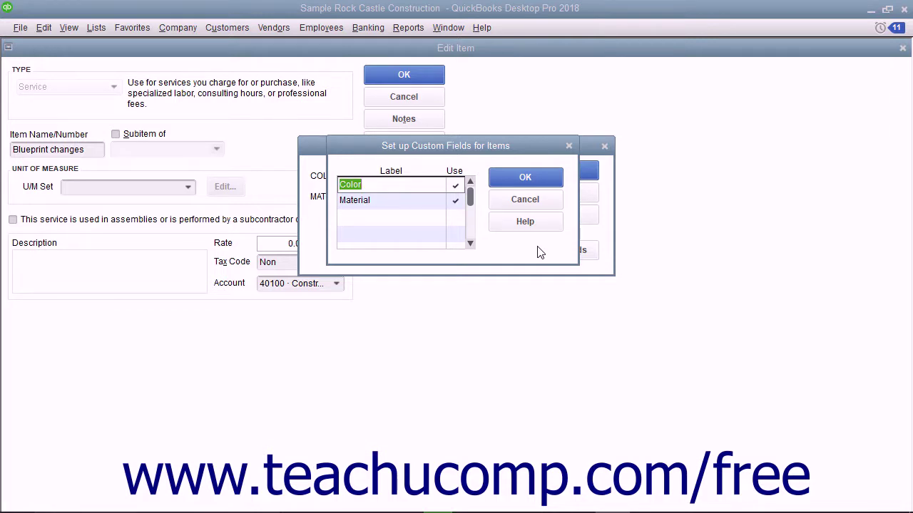
Add and activate a 'Size' item custom field beside Color and Material.
click(391, 216)
text(Size)
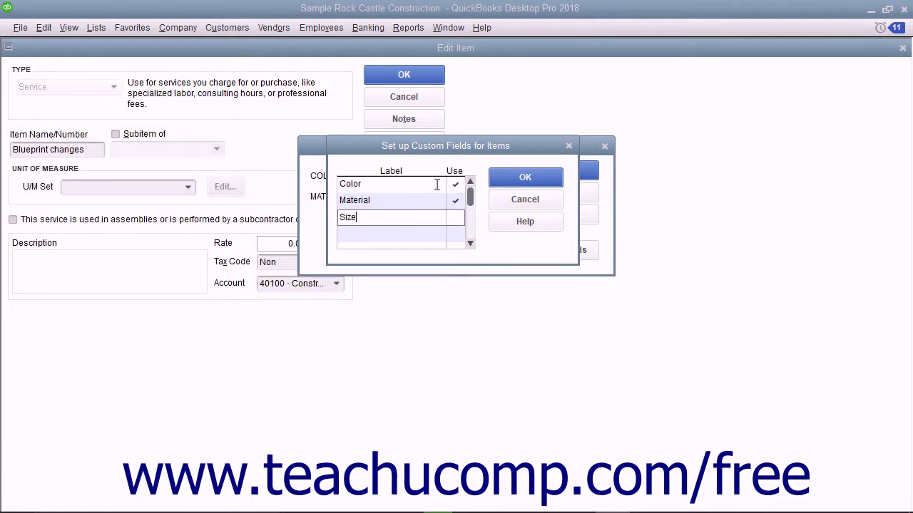
click(455, 217)
click(515, 183)
click(472, 240)
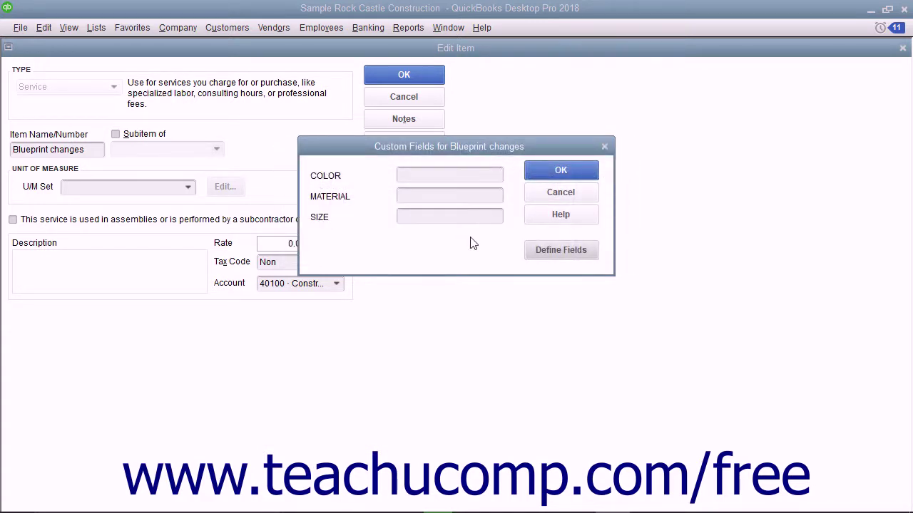
Close Blueprint changes' custom fields and save the item, returning to the Item List.
click(439, 216)
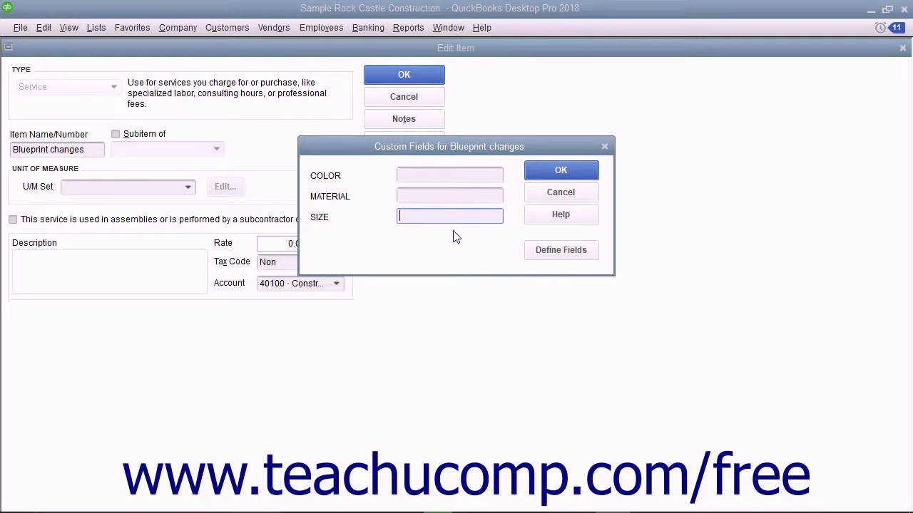
click(536, 173)
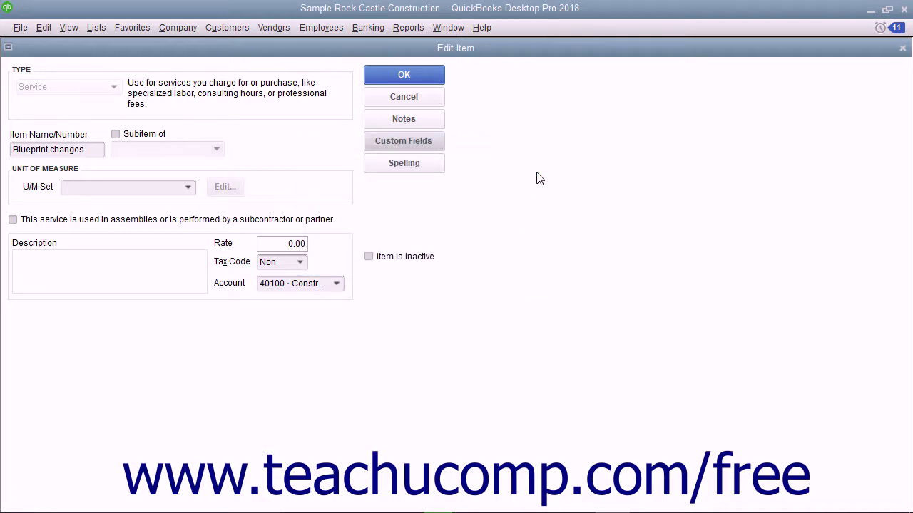
click(438, 78)
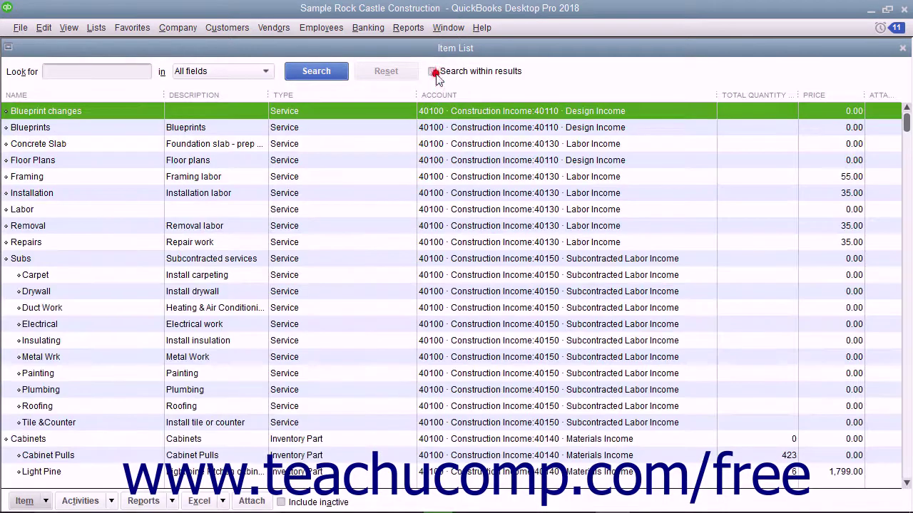